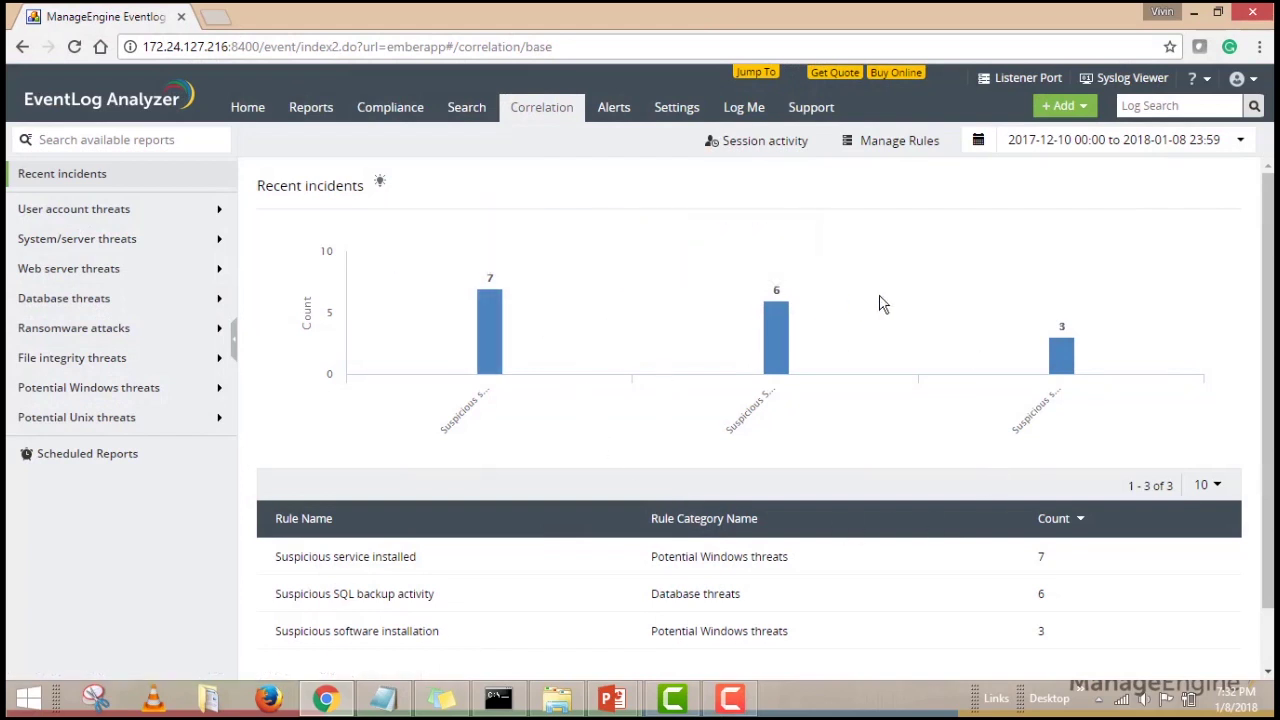
Open the Suspicious software installation report under Potential Windows threats
{"action": "scroll", "coordinate": [880, 304], "scroll_direction": "down", "scroll_amount": 1}
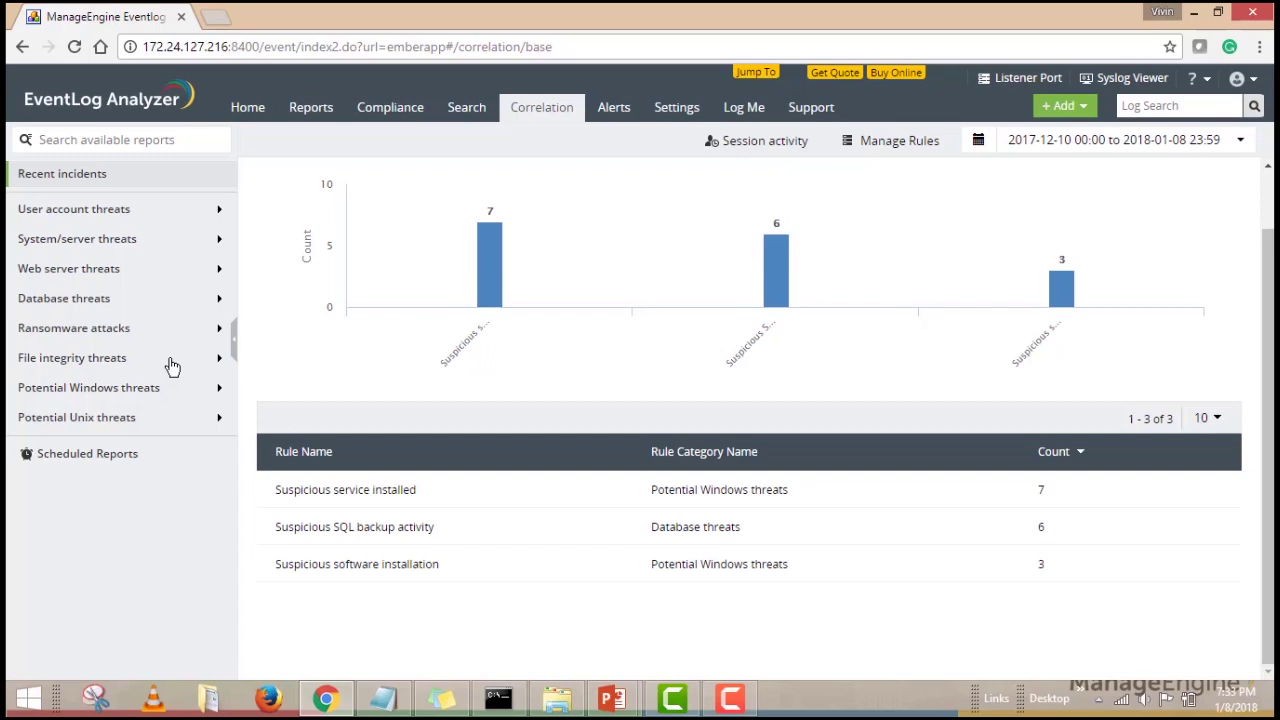
{"action": "left_click", "coordinate": [121, 393]}
{"action": "scroll", "coordinate": [46, 451], "scroll_direction": "down", "scroll_amount": 2}
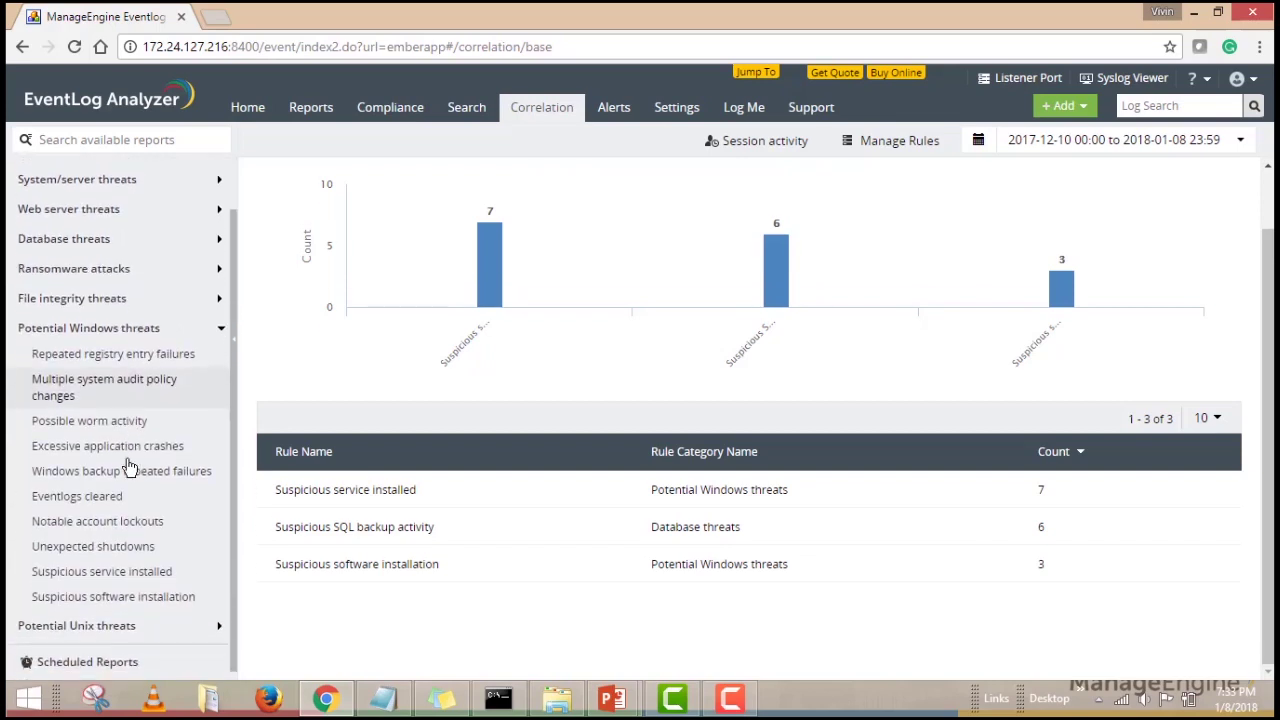
{"action": "left_click", "coordinate": [113, 590]}
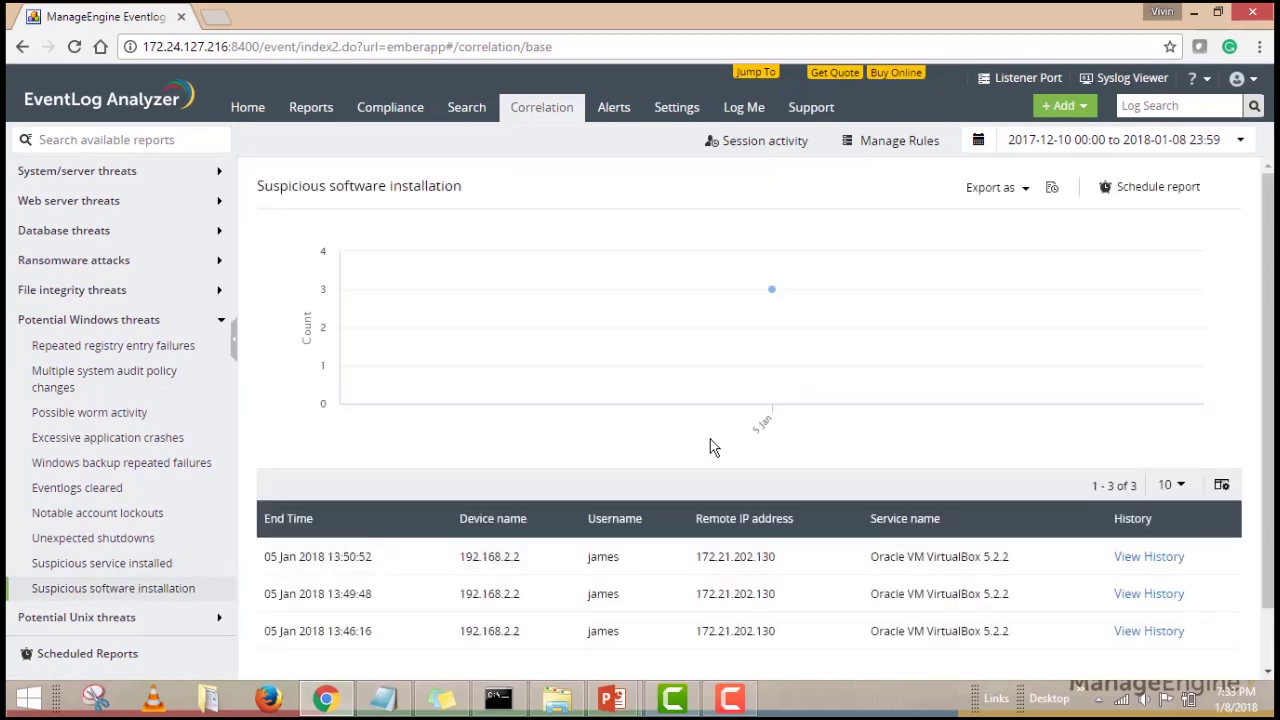
Review the first incident's event history: failed VPN logons, remote logon, VirtualBox install
{"action": "scroll", "coordinate": [710, 443], "scroll_direction": "down", "scroll_amount": 1}
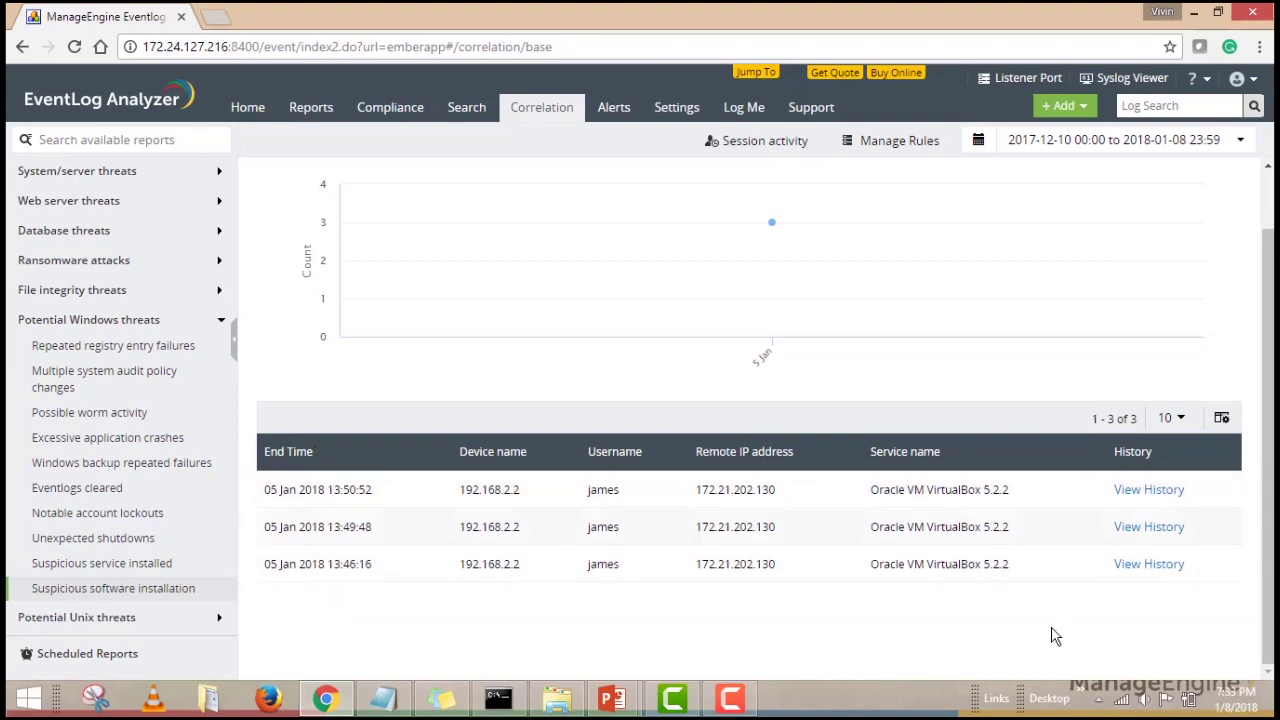
{"action": "left_click", "coordinate": [1148, 494]}
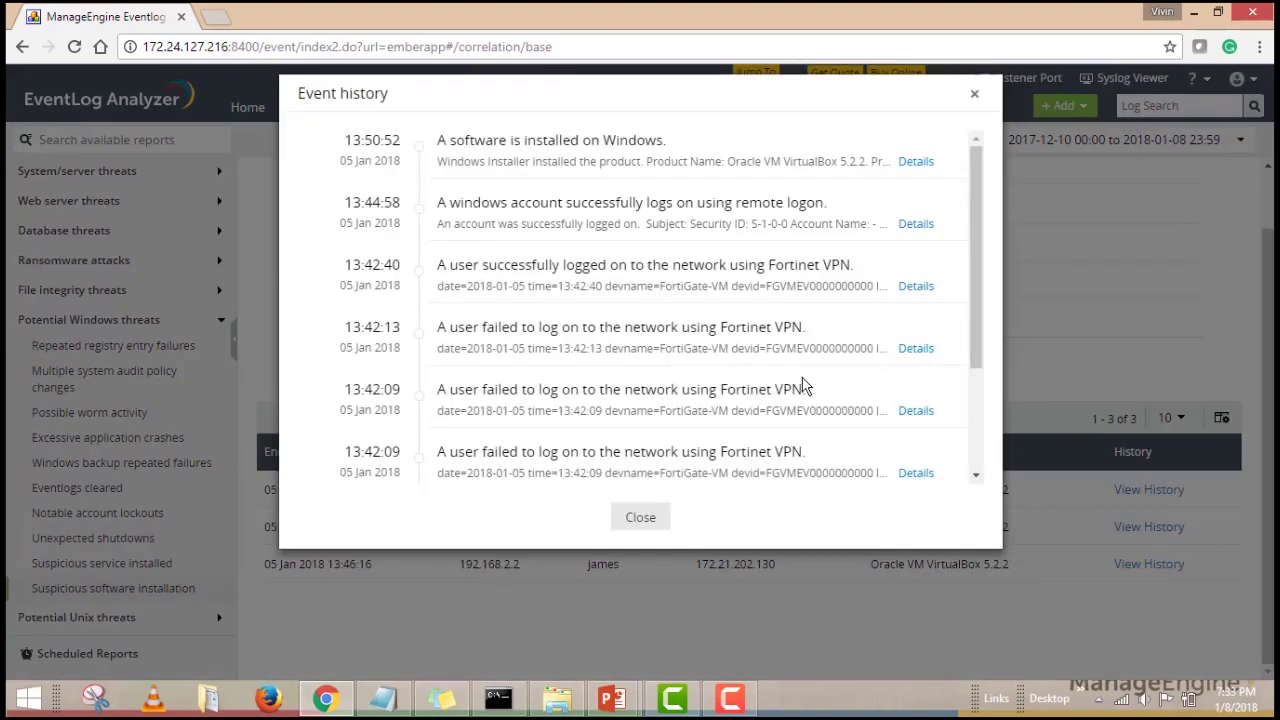
{"action": "scroll", "coordinate": [806, 385], "scroll_direction": "down", "scroll_amount": 1}
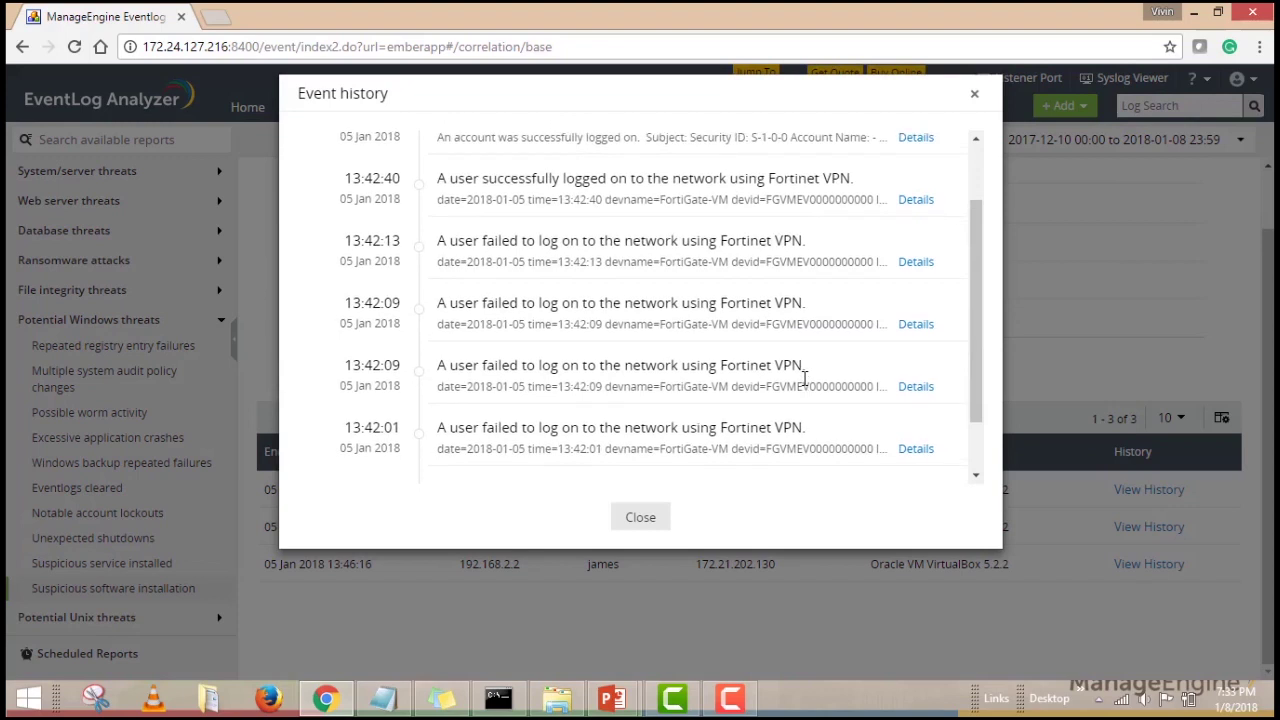
{"action": "scroll", "coordinate": [803, 378], "scroll_direction": "up", "scroll_amount": 2}
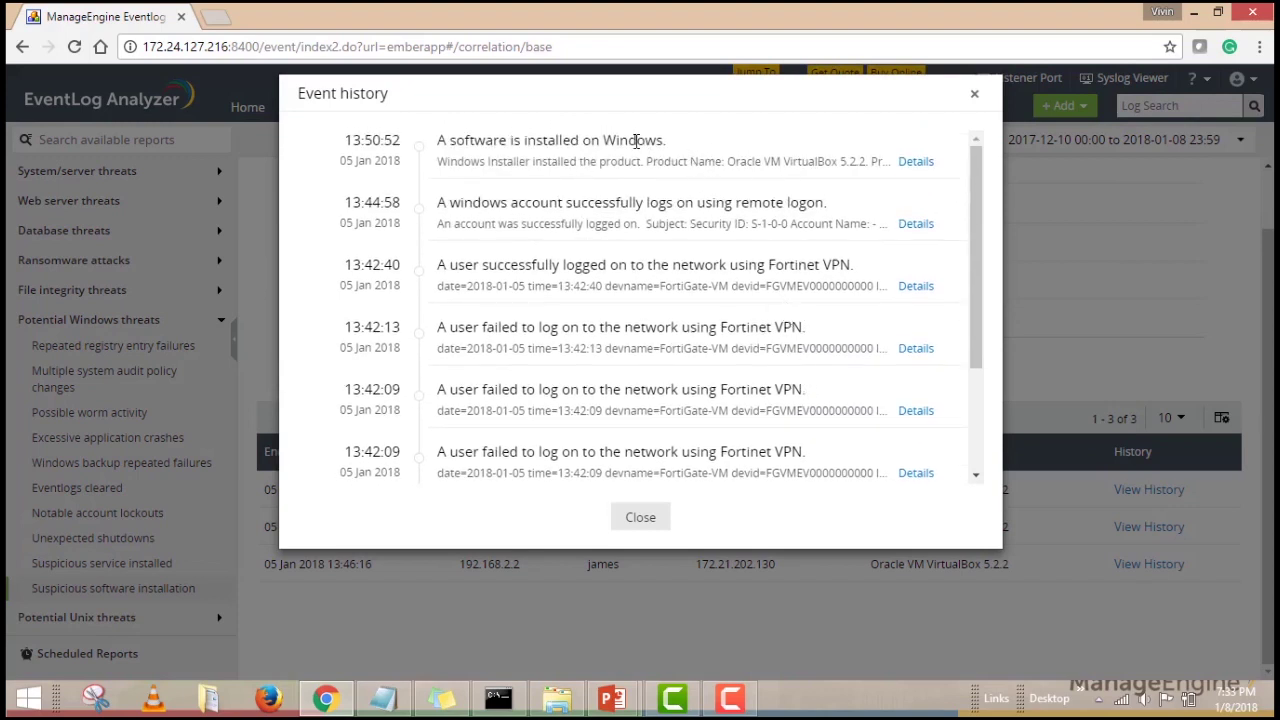
{"action": "left_click", "coordinate": [641, 518]}
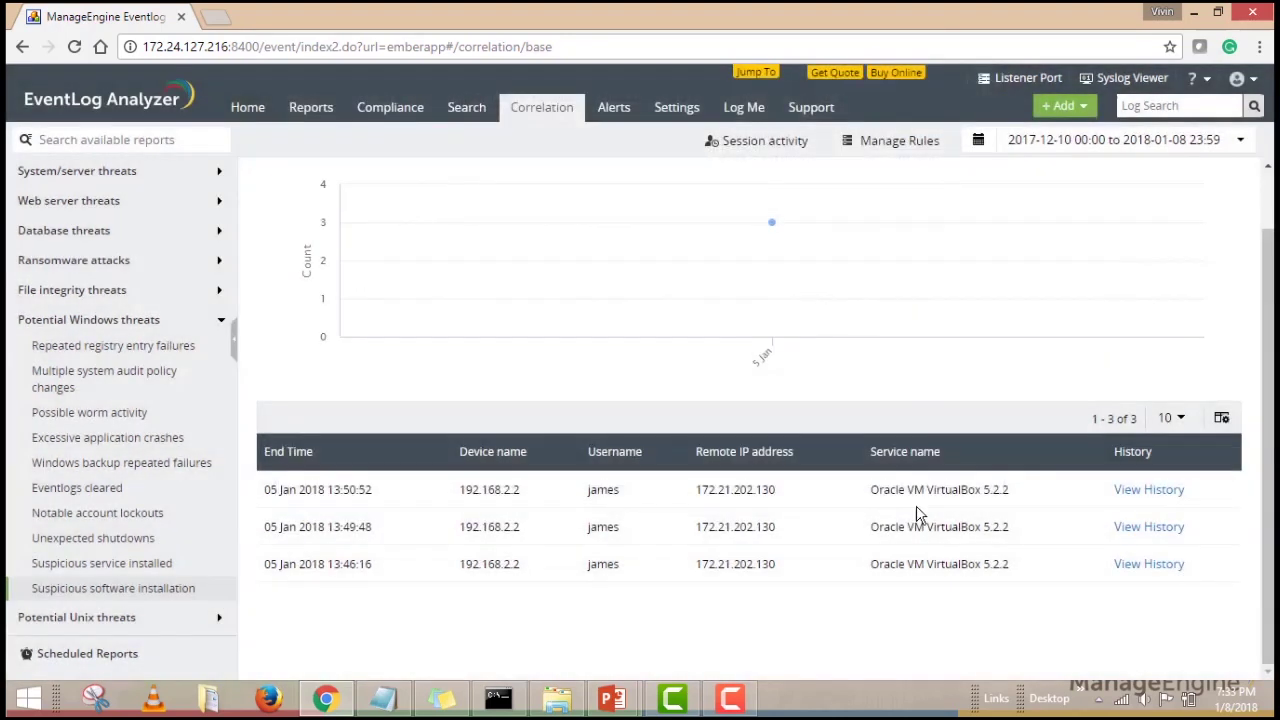
{"action": "left_click", "coordinate": [1222, 420]}
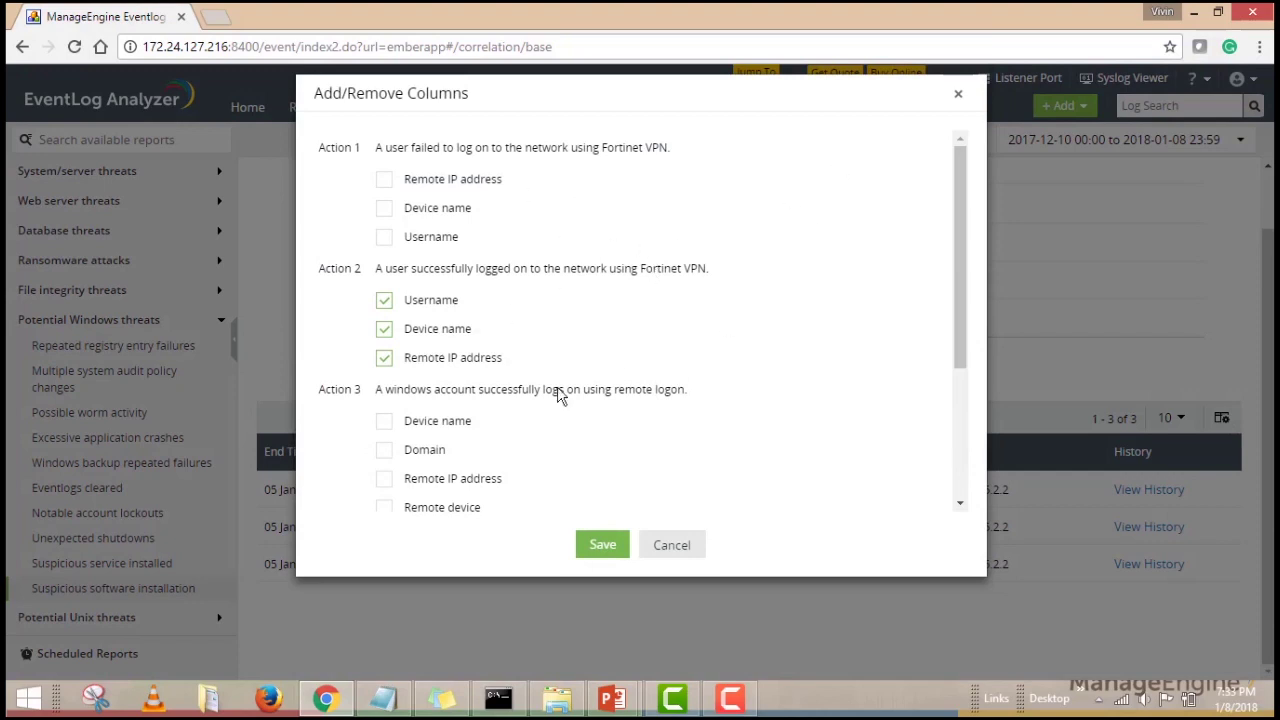
{"action": "left_click", "coordinate": [684, 548]}
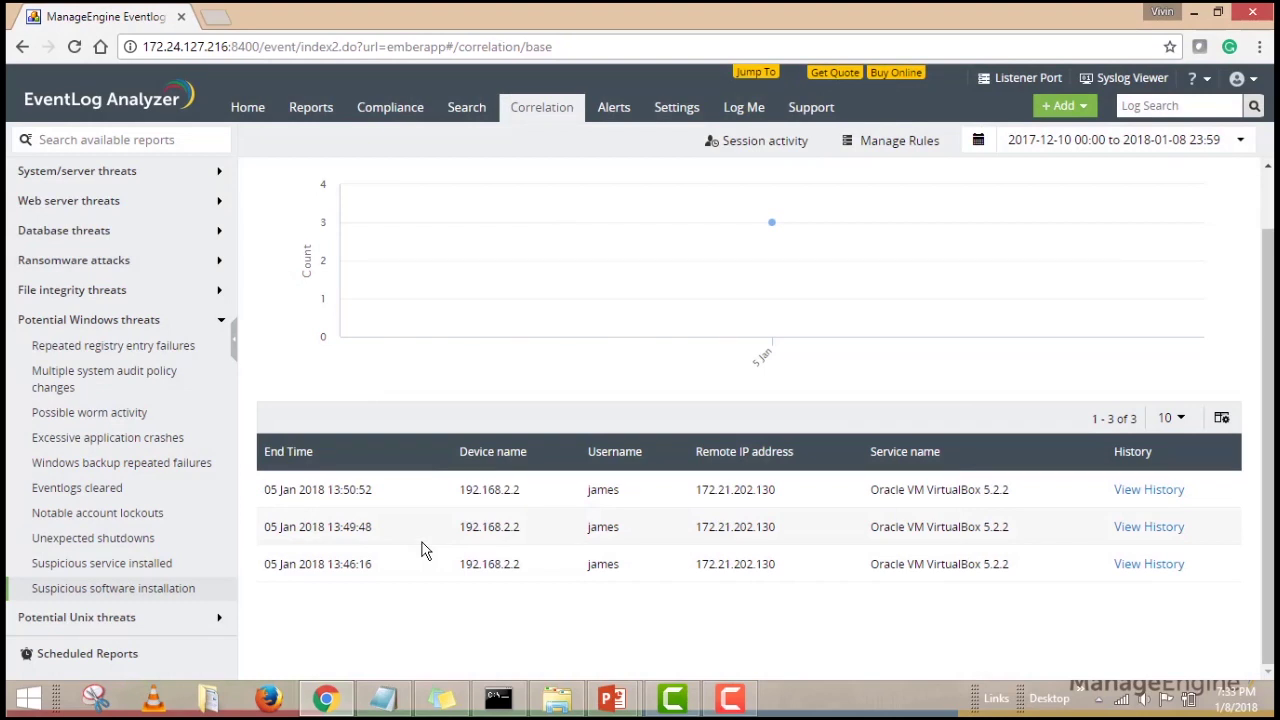
Edit the Suspicious software installation rule to view its four chained actions
{"action": "left_click", "coordinate": [905, 145]}
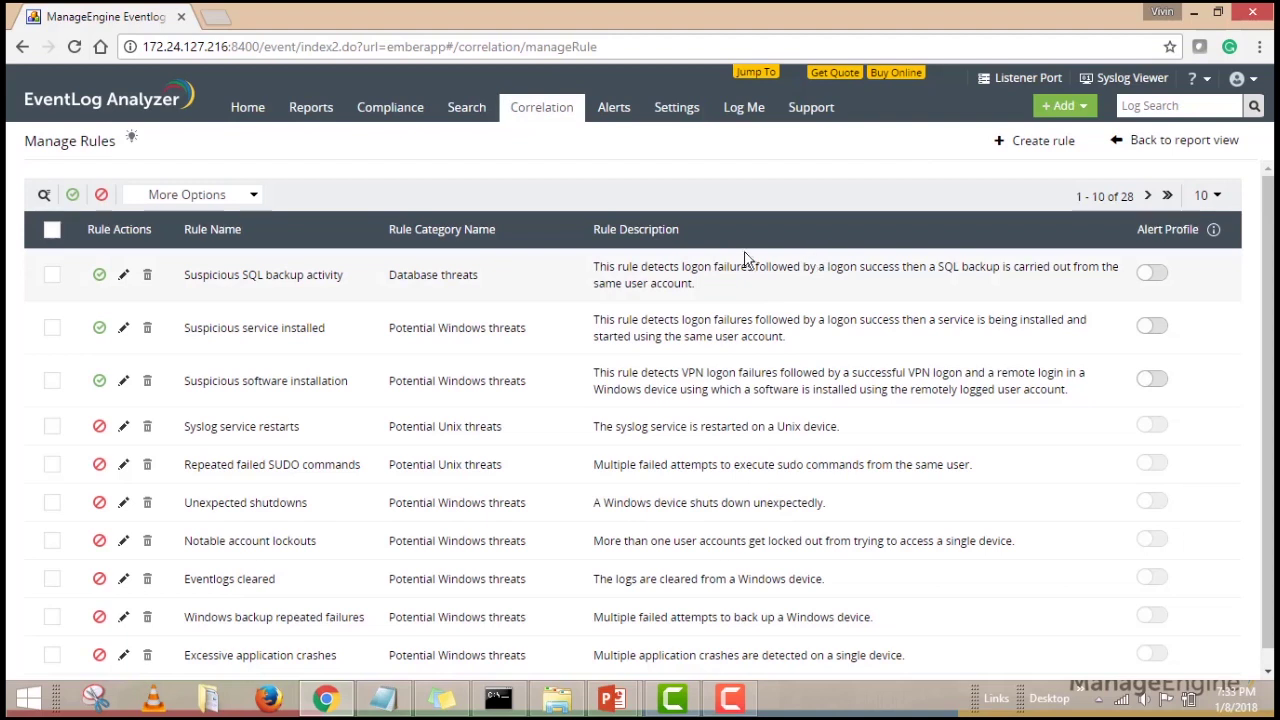
{"action": "left_click", "coordinate": [124, 384]}
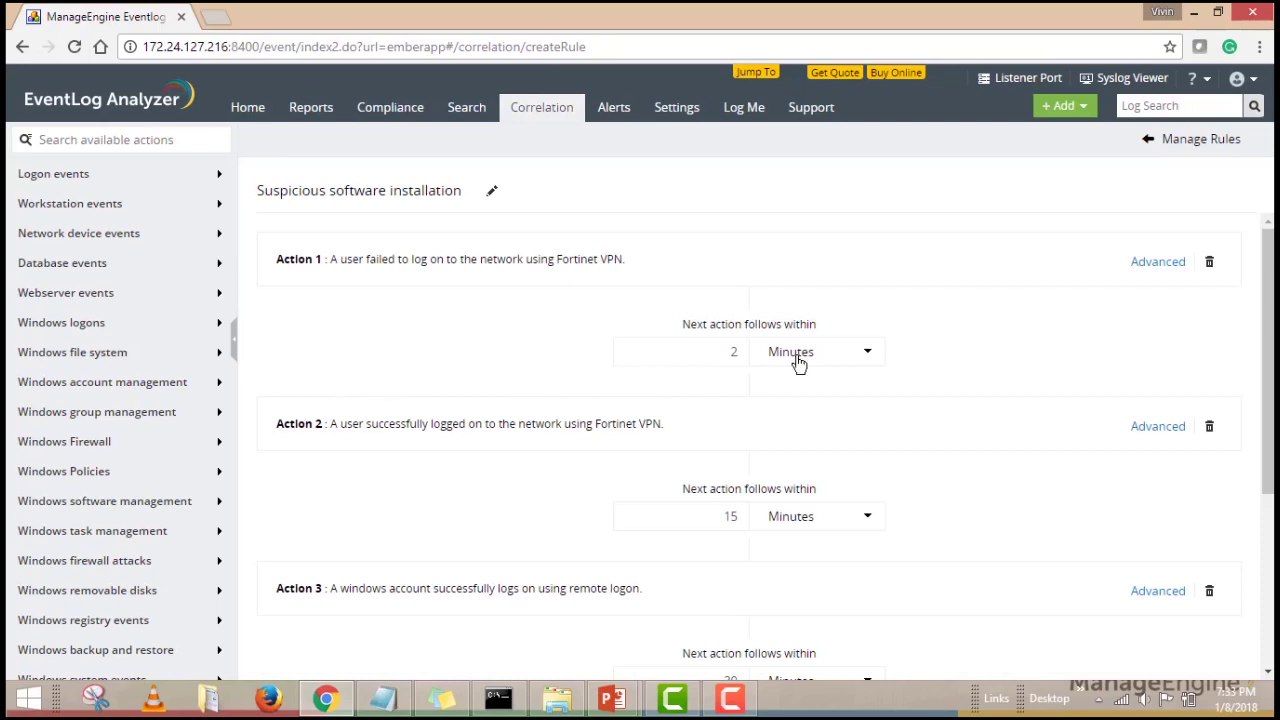
{"action": "scroll", "coordinate": [797, 364], "scroll_direction": "down", "scroll_amount": 3}
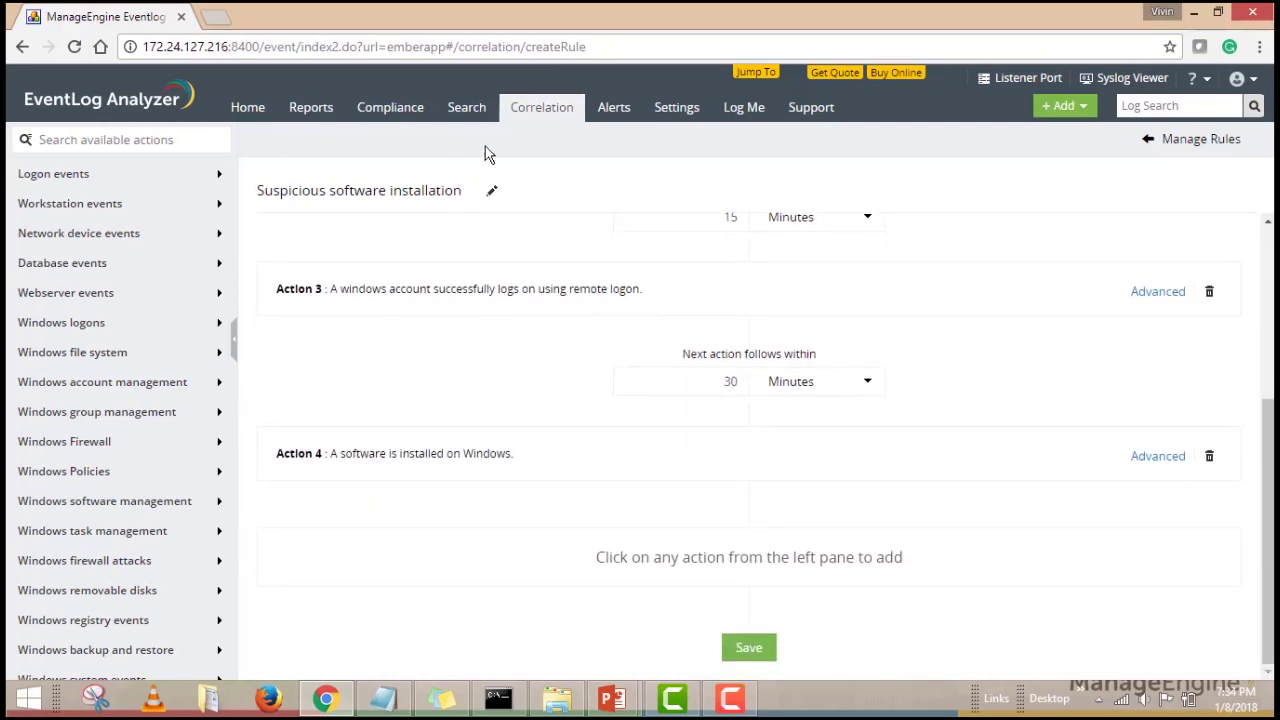
{"action": "scroll", "coordinate": [900, 395], "scroll_direction": "up", "scroll_amount": 3}
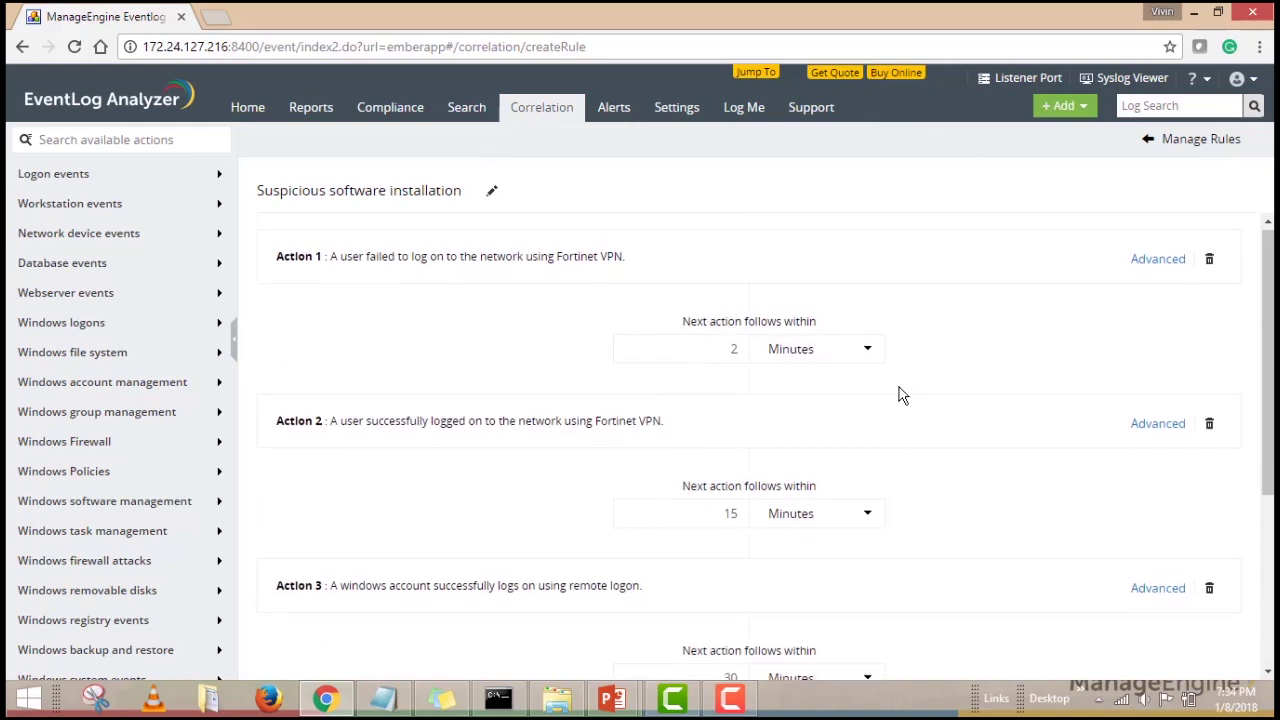
Expand Action 1's advanced settings to show 5 failed VPN logons within 10 minutes
{"action": "left_click", "coordinate": [1160, 263]}
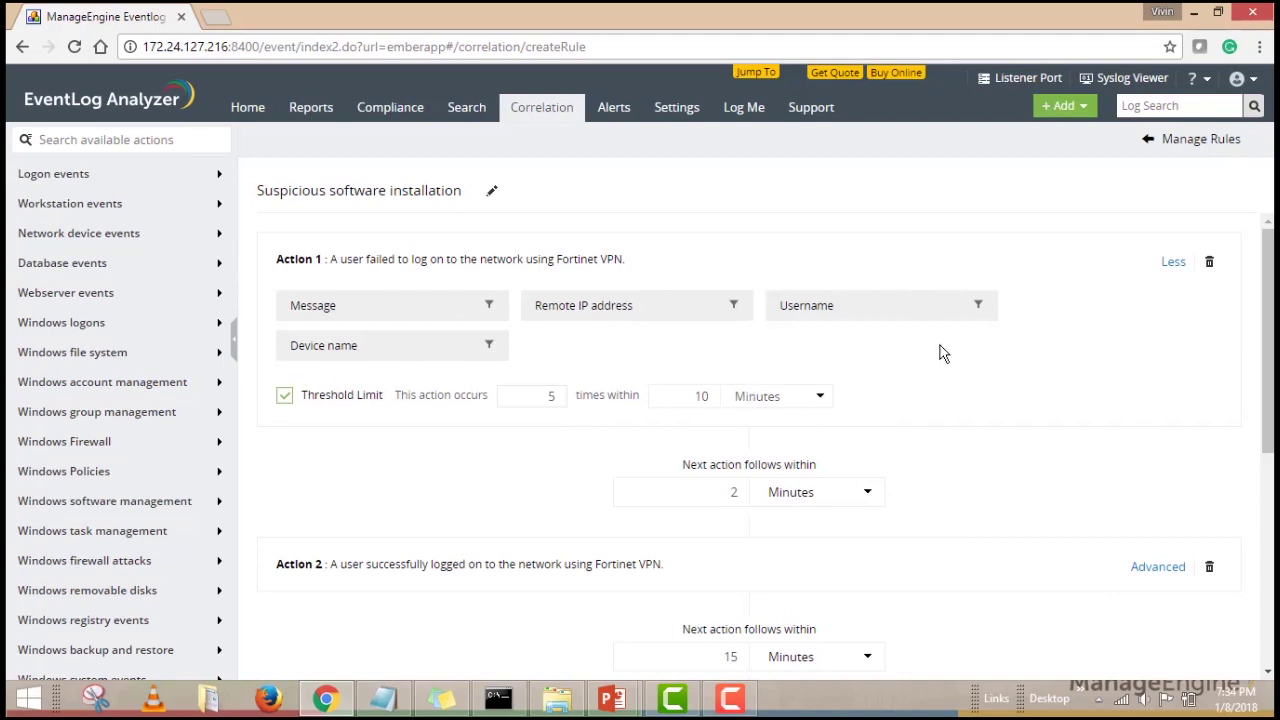
{"action": "scroll", "coordinate": [980, 355], "scroll_direction": "down", "scroll_amount": 5}
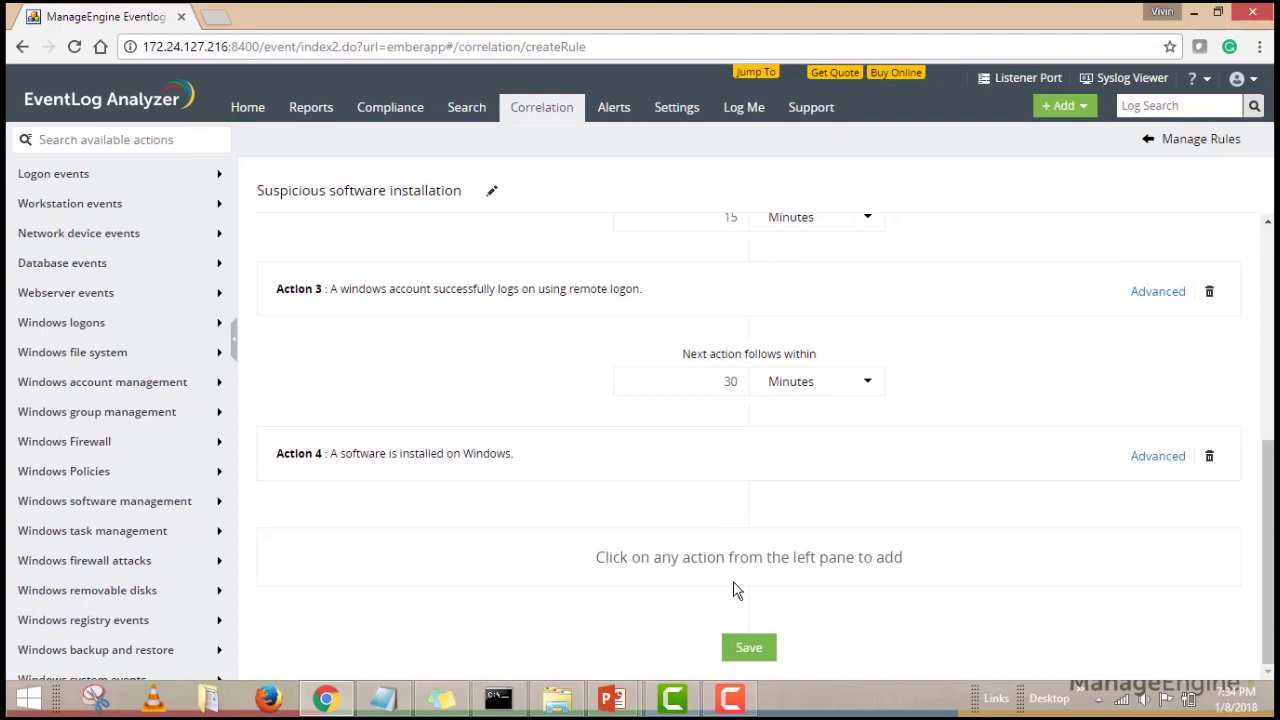
{"action": "scroll", "coordinate": [751, 521], "scroll_direction": "up", "scroll_amount": 5}
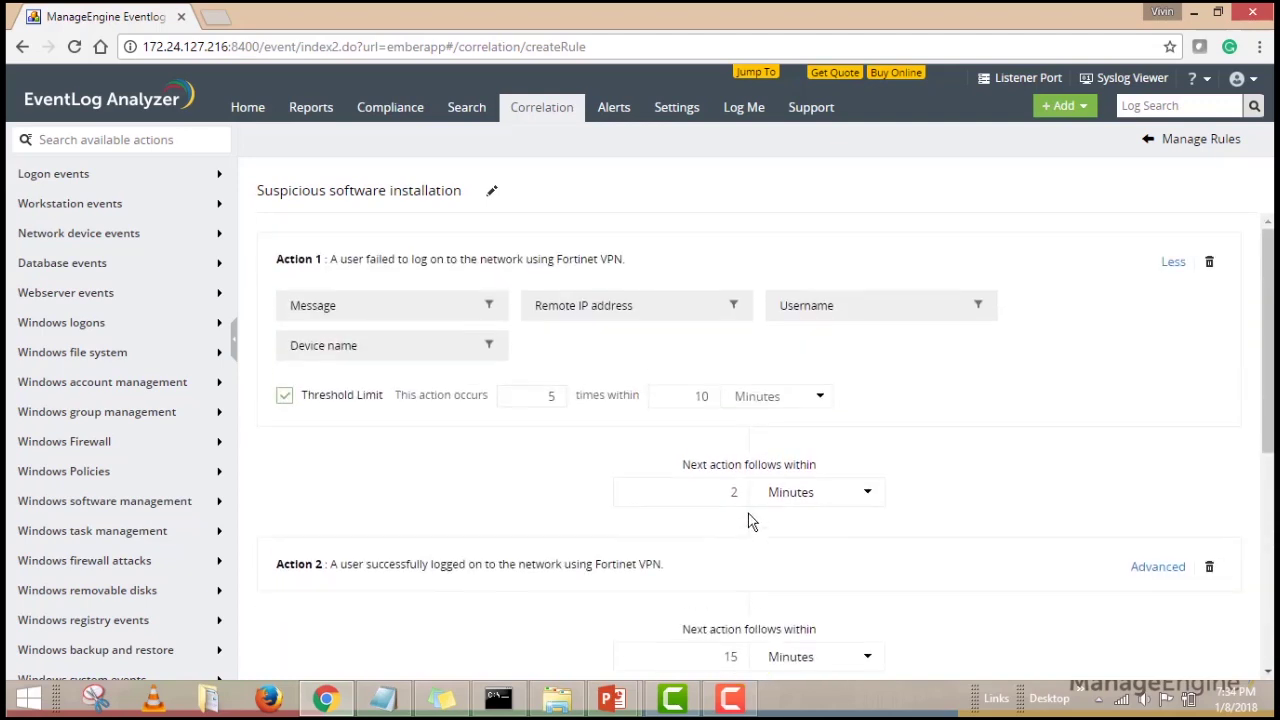